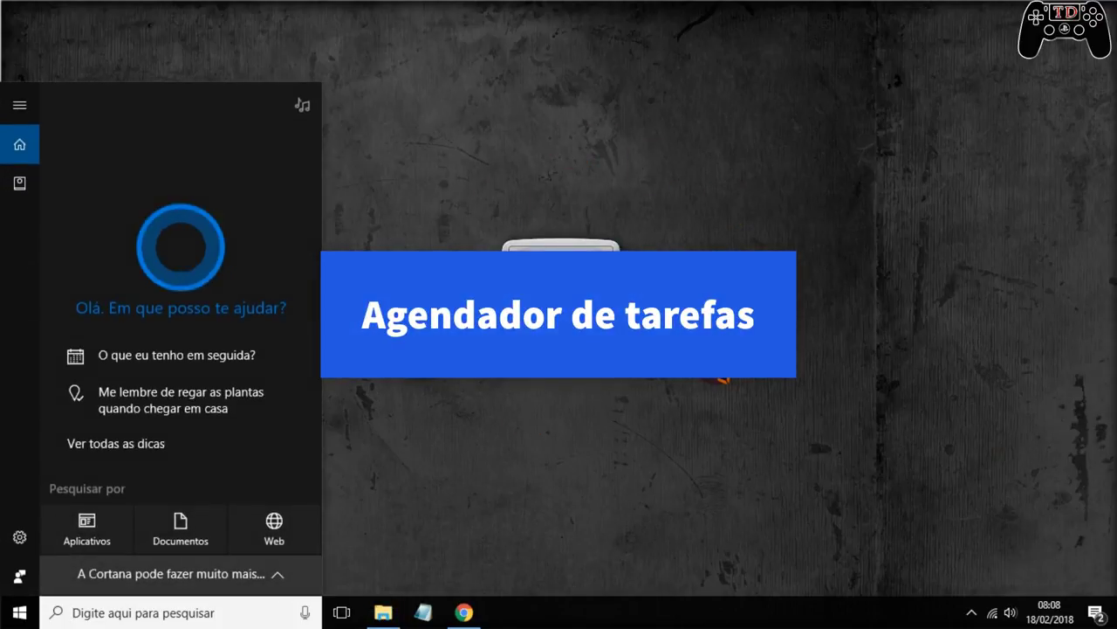
Step: Open Agendador de Tarefas and show the tasks in the UpdateOrchestrator folder under Microsoft > Windows
type("agen")
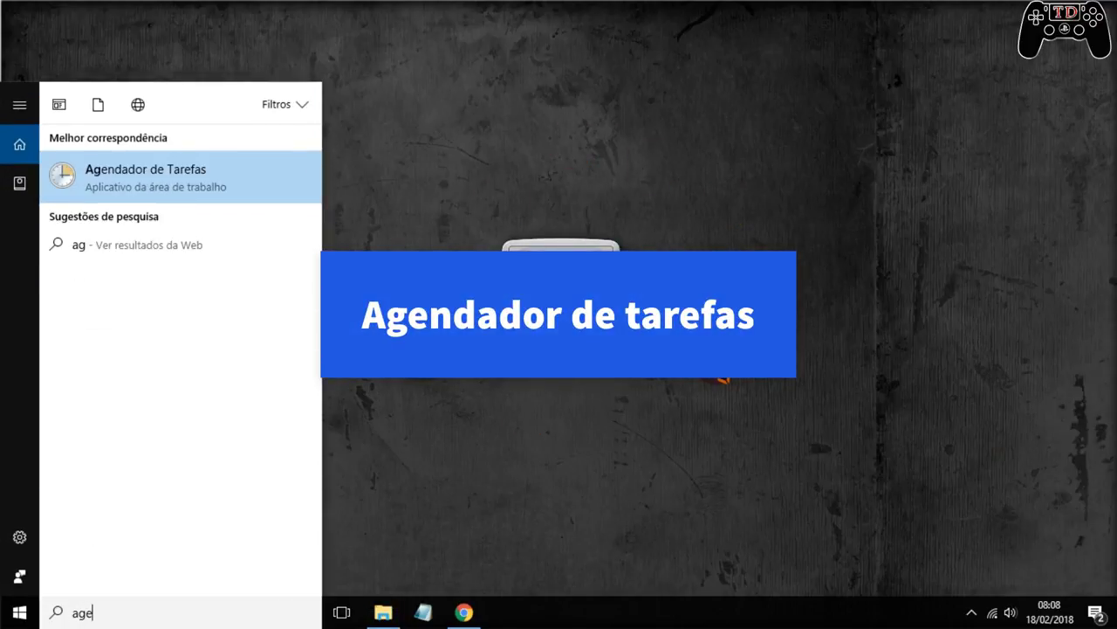
left_click(140, 179)
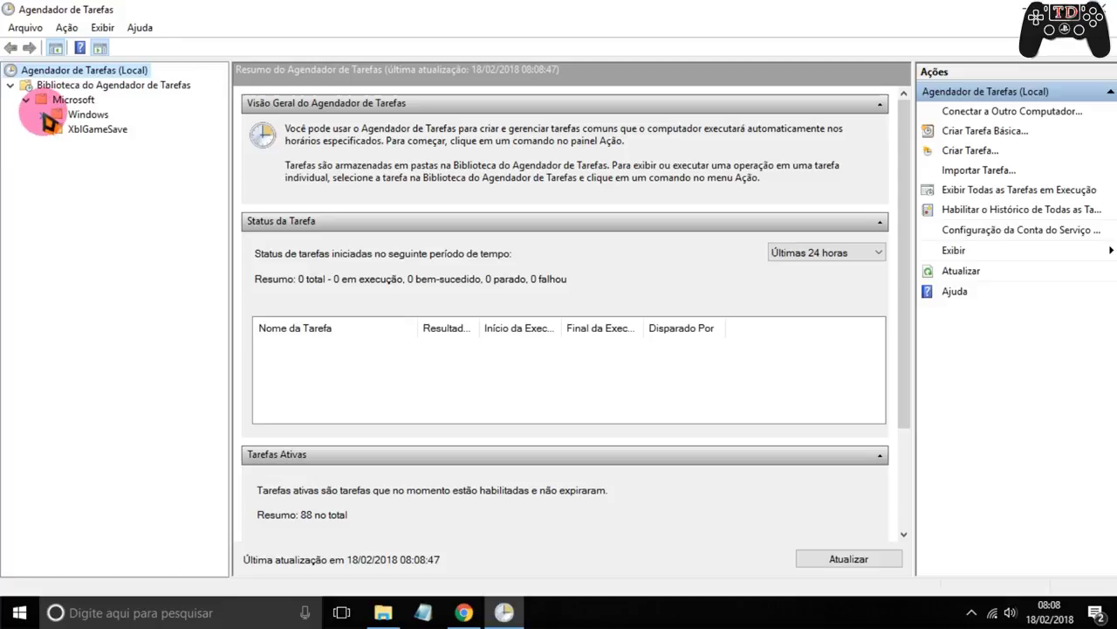
left_click(45, 115)
left_click_drag(219, 142, 224, 462)
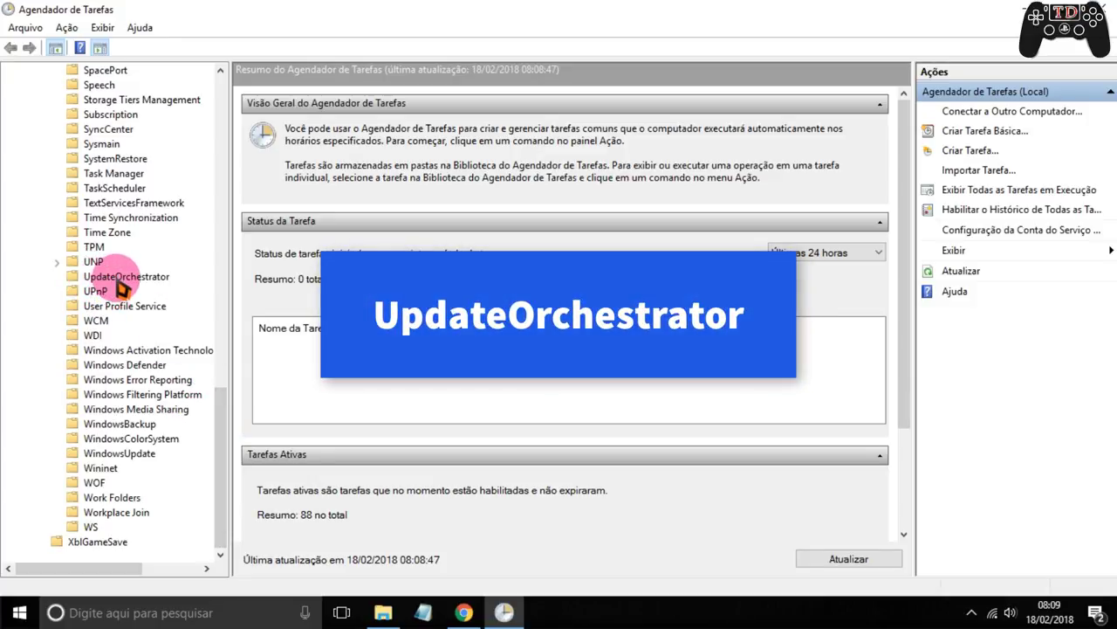
left_click(121, 278)
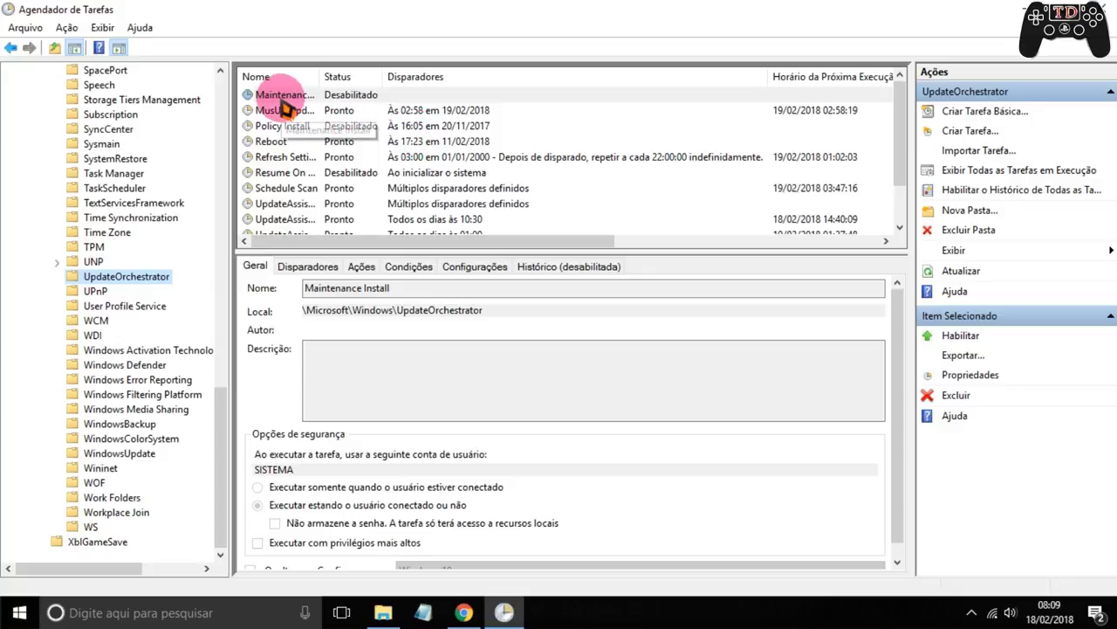
Step: Check the available actions for the Maintenance Install task and disable the MusUx_UpdateInterval task
left_click(332, 96)
right_click(335, 103)
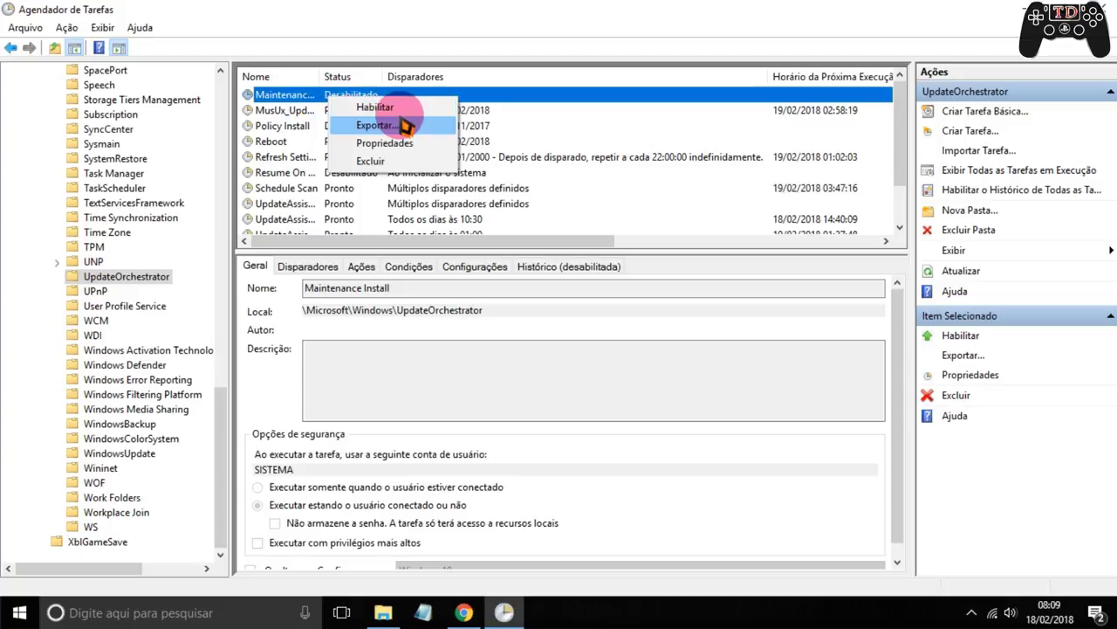
left_click(287, 111)
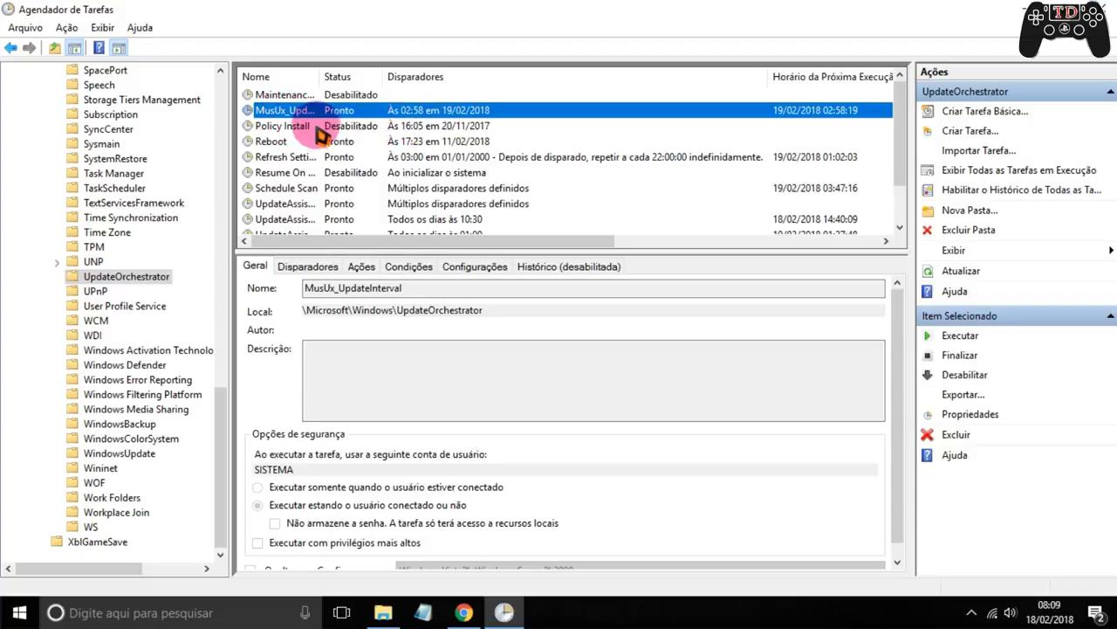
right_click(339, 117)
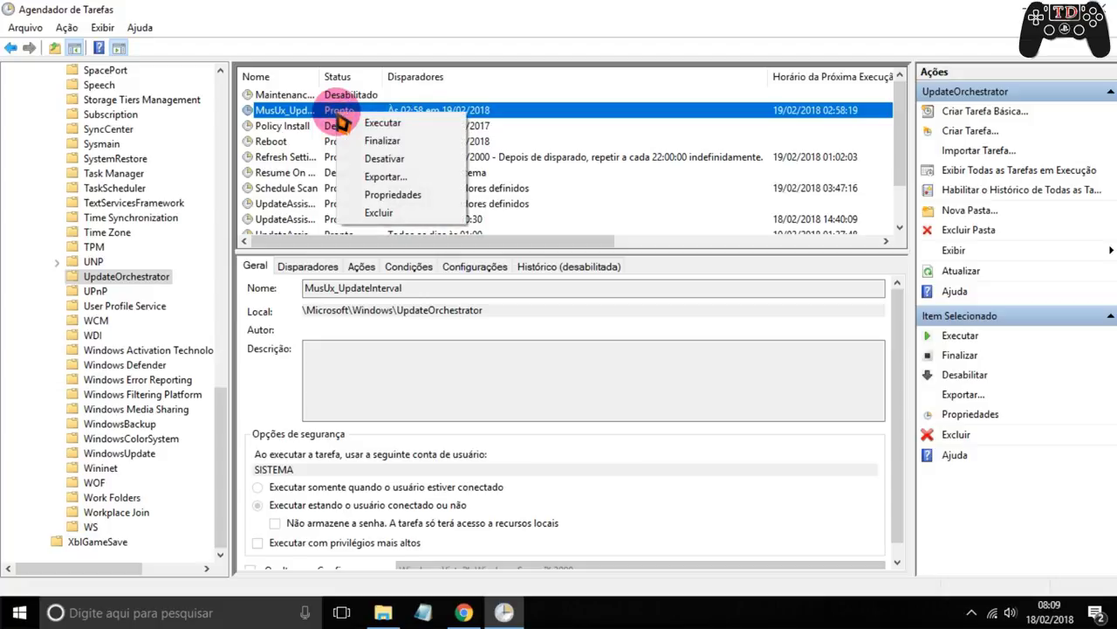
left_click(382, 160)
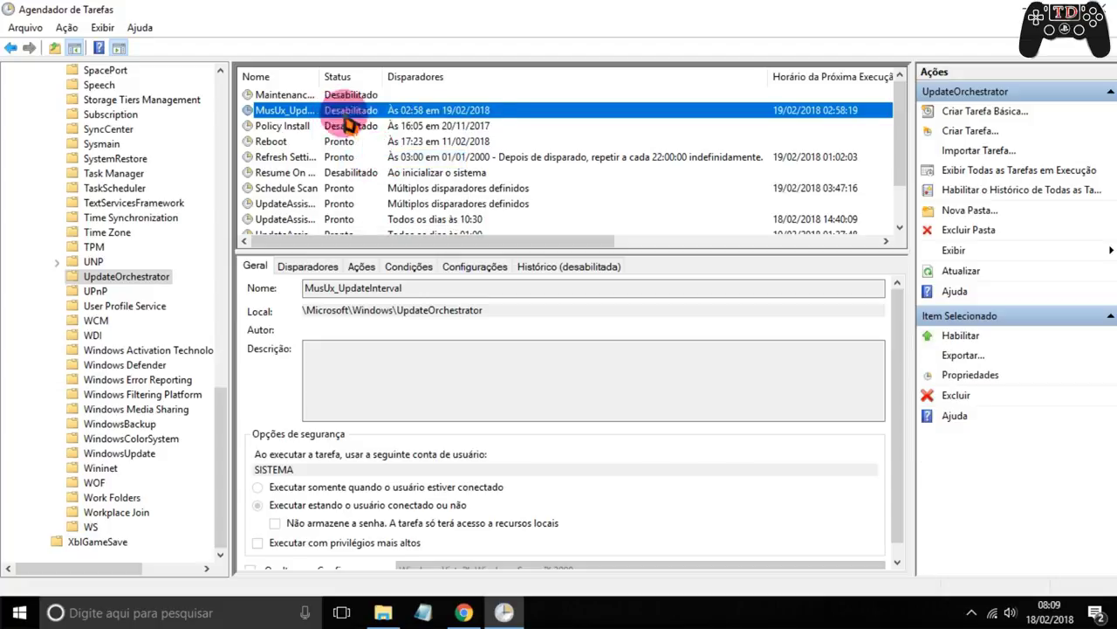
Step: Disable the Reboot and Refresh Settings tasks in the UpdateOrchestrator folder
right_click(395, 127)
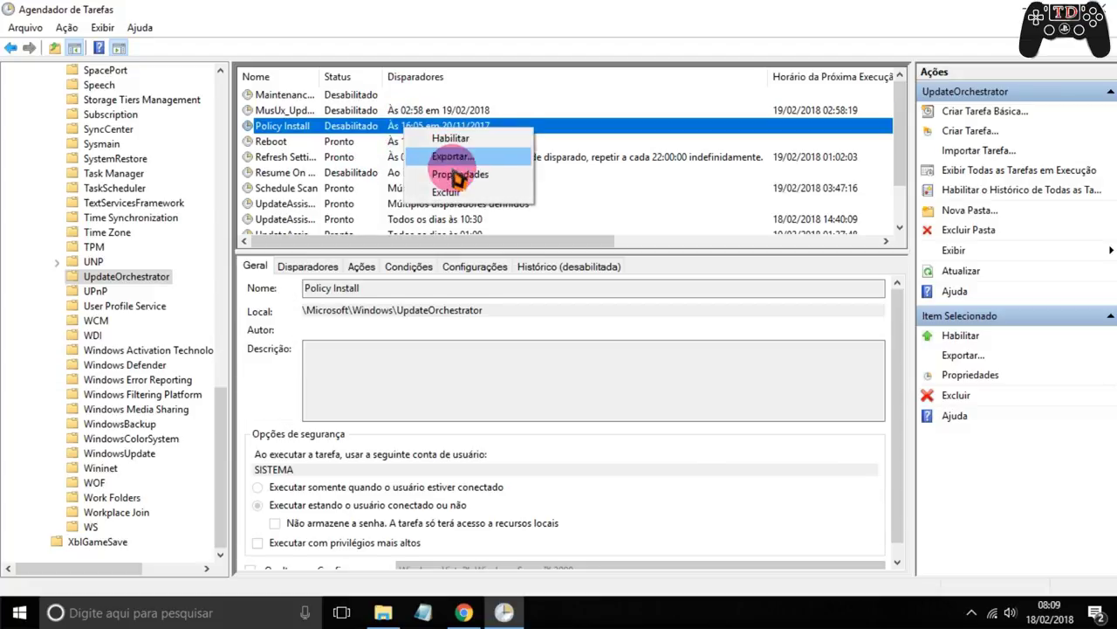
left_click(298, 143)
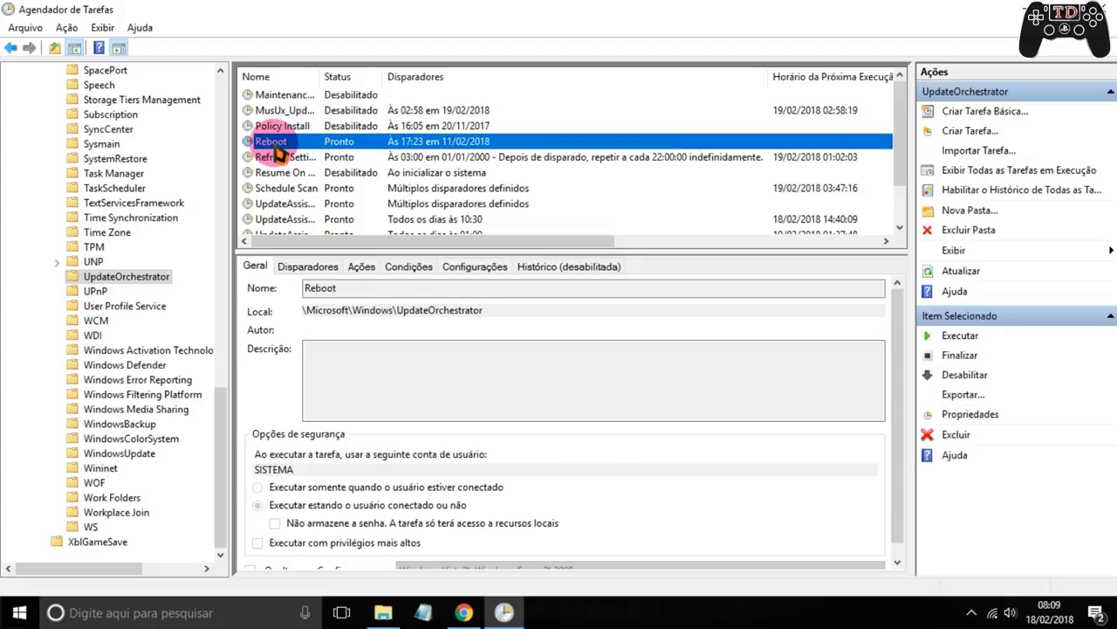
right_click(407, 150)
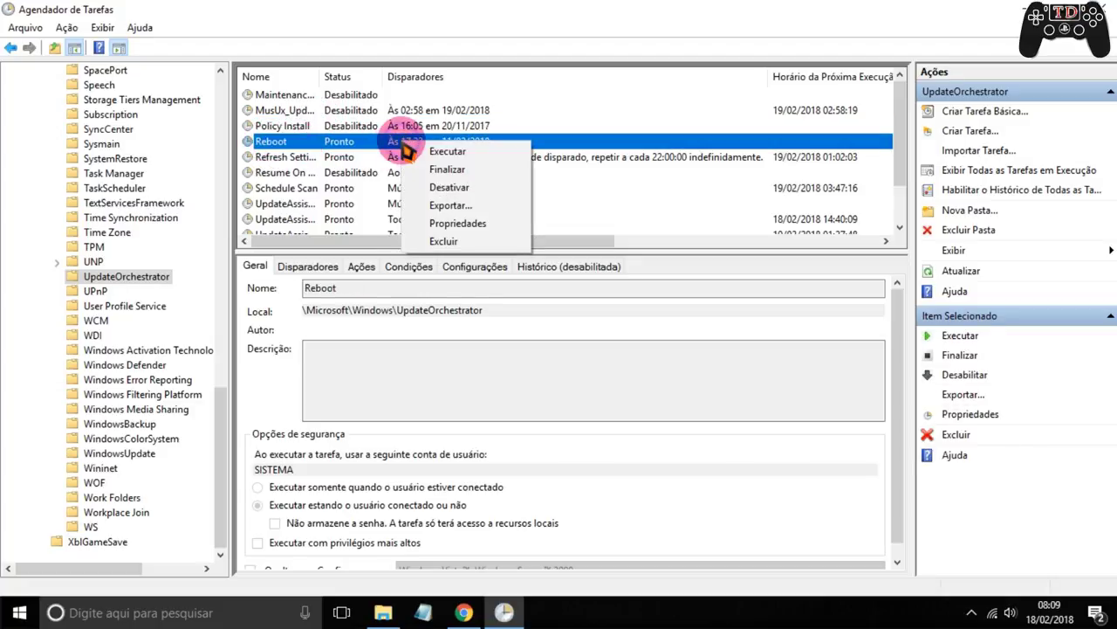
left_click(428, 187)
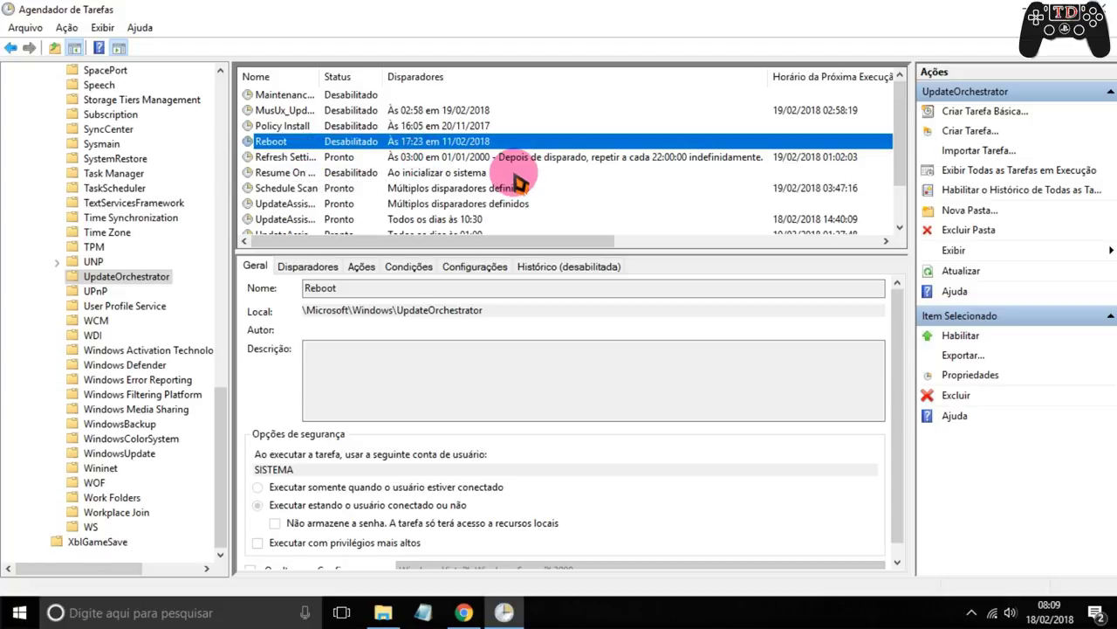
left_click(294, 158)
right_click(295, 158)
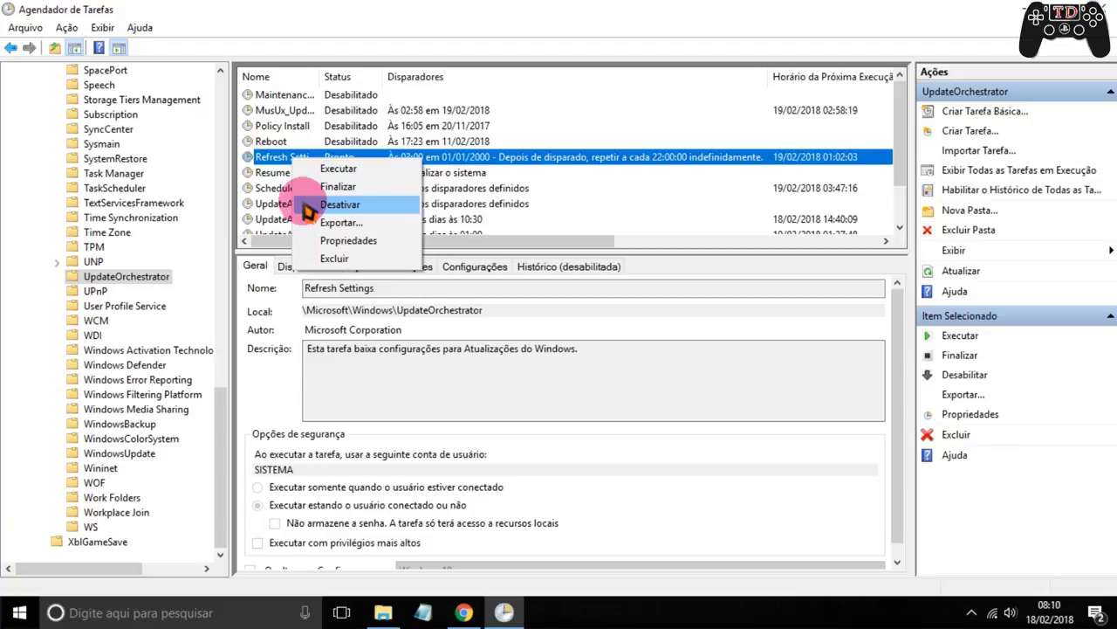
left_click(339, 204)
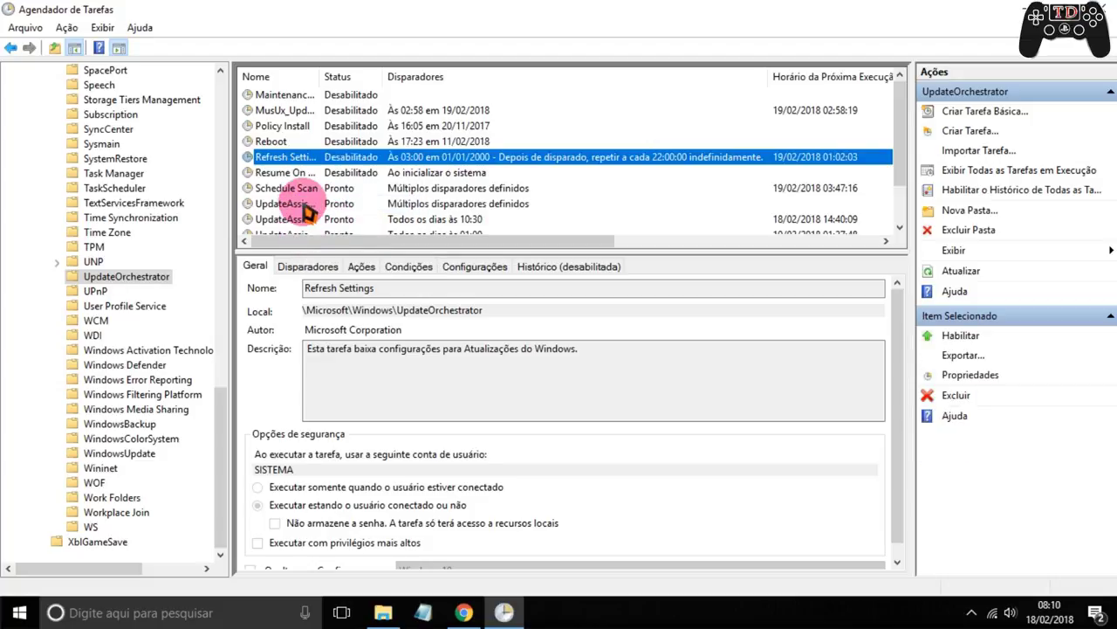
Step: Disable the UpdateAssistantCalendarRun and UpdateAssistantWakeupRun tasks in the UpdateOrchestrator folder
left_click(301, 219)
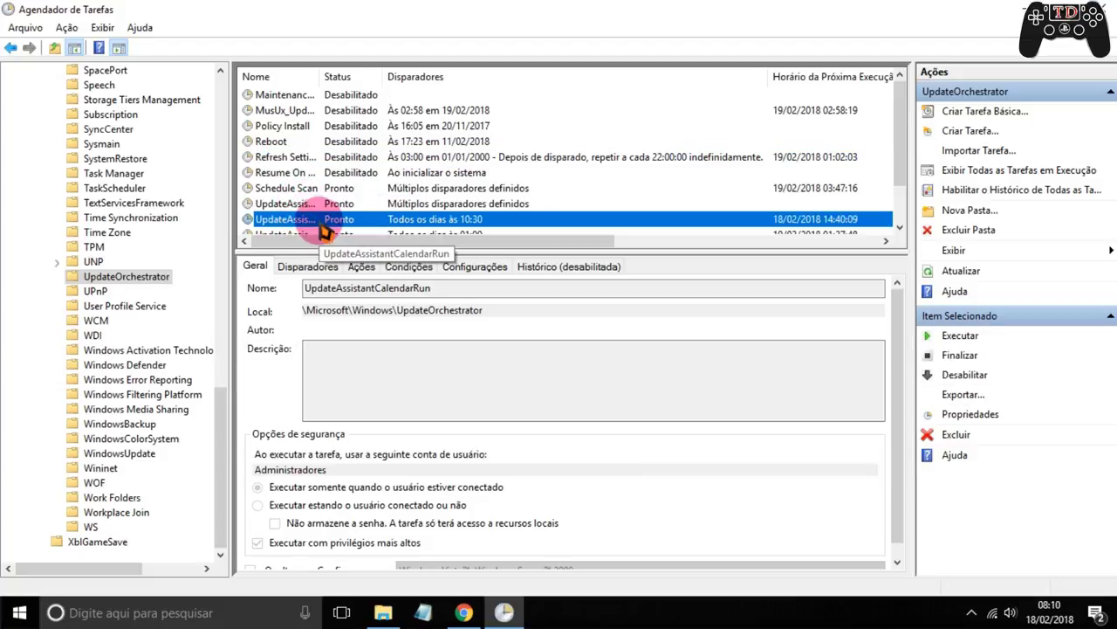
scroll(460, 225, "down", 1)
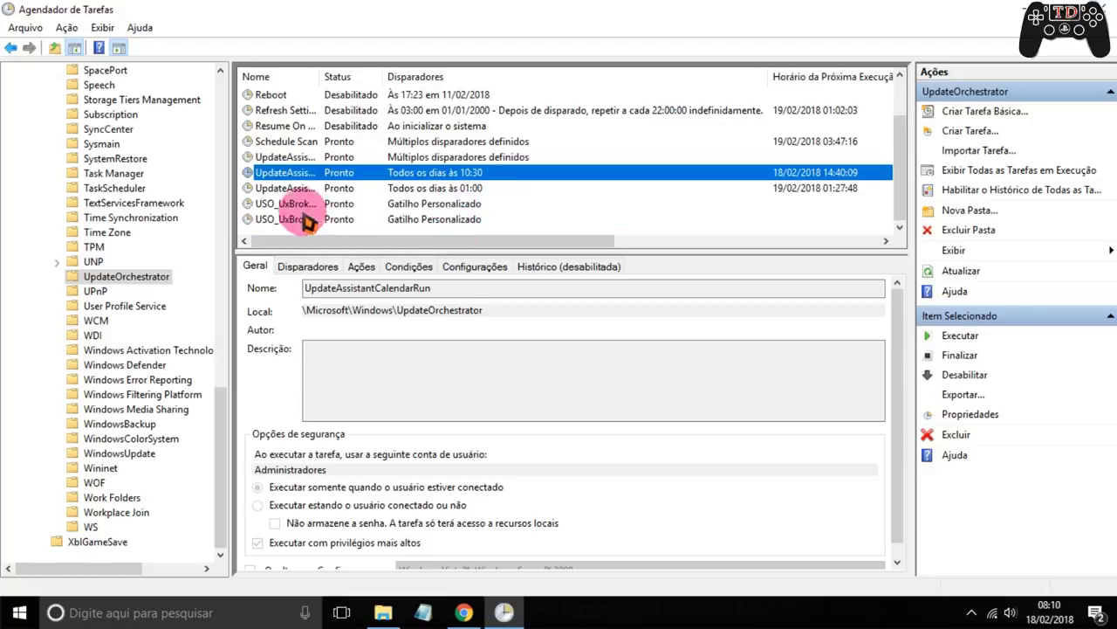
right_click(464, 174)
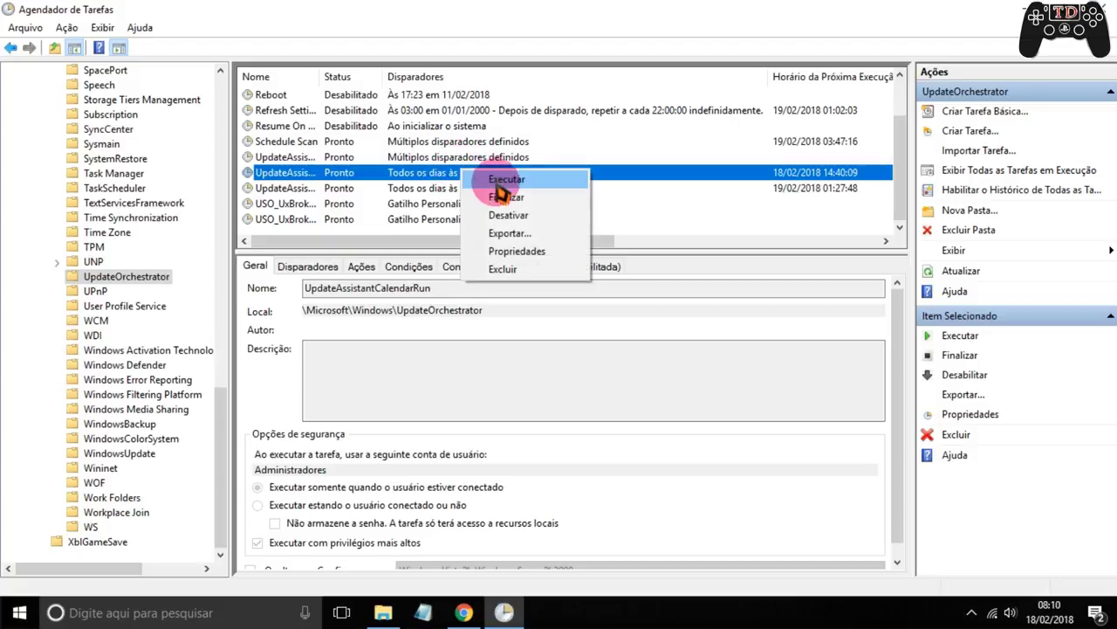
left_click(503, 216)
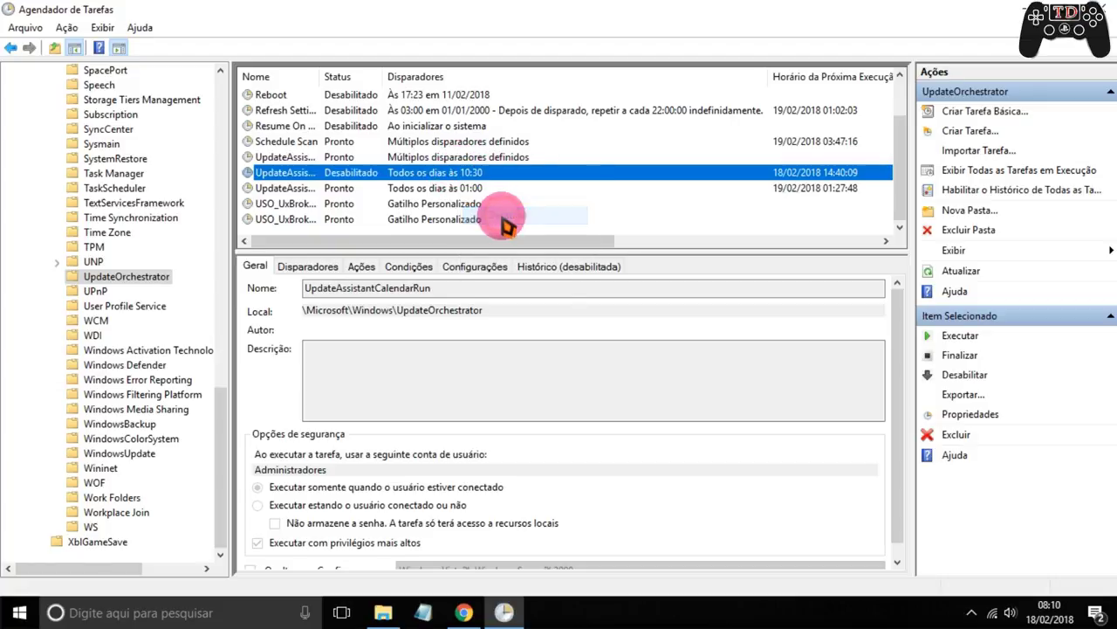
right_click(307, 190)
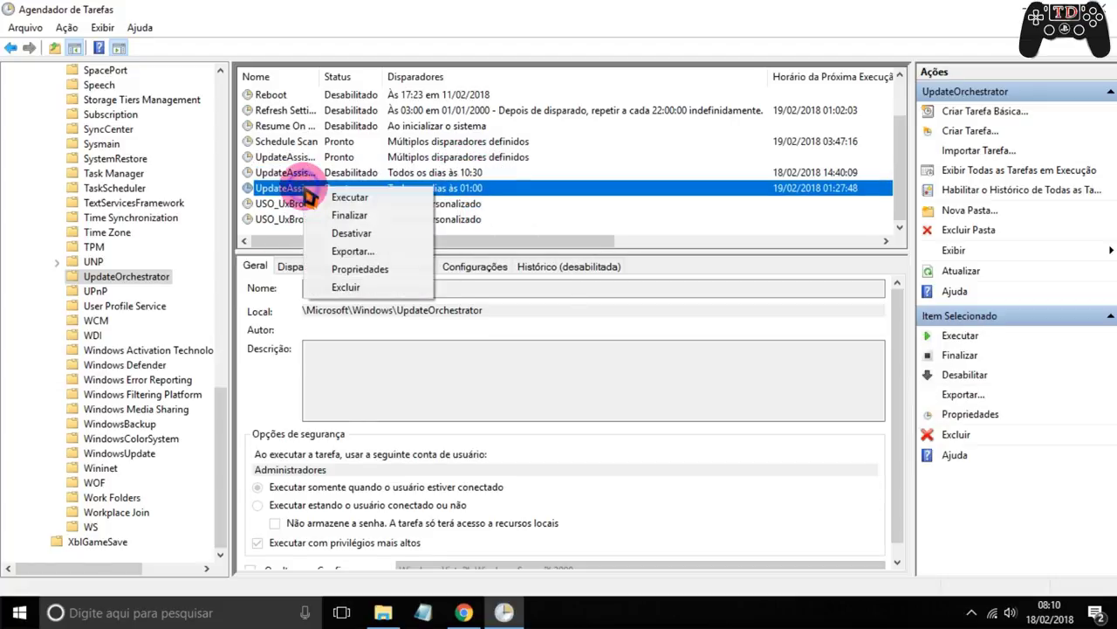
left_click(367, 234)
scroll(353, 210, "up", 1)
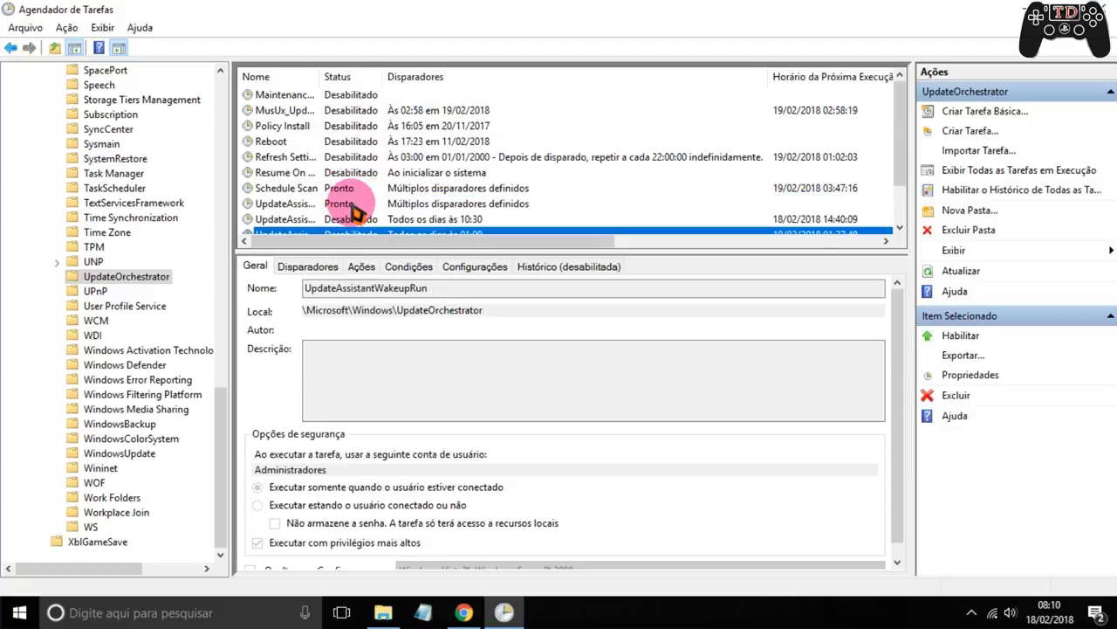
scroll(353, 209, "down", 1)
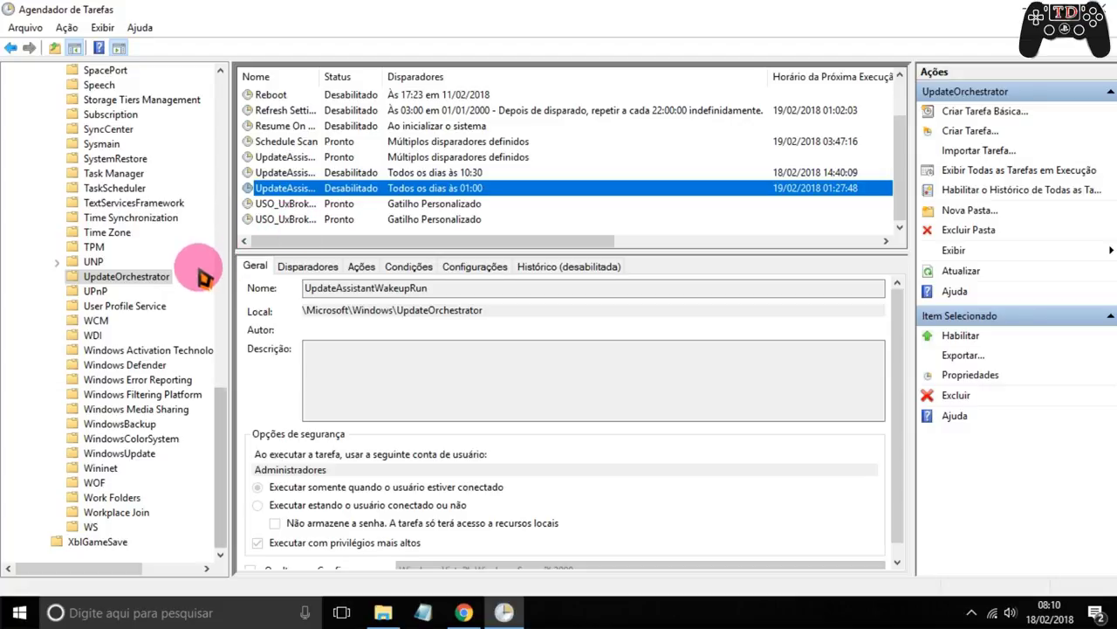
Step: Disable the Automatic App Update and sih tasks in the WindowsUpdate folder, and close Agendador de Tarefas
left_click(102, 461)
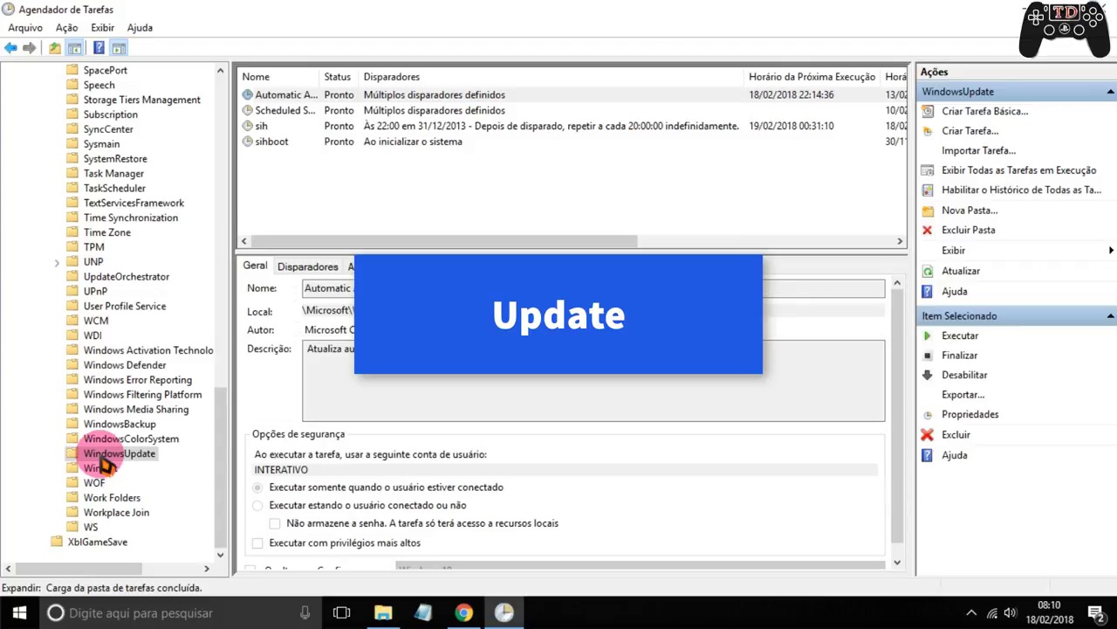
right_click(291, 98)
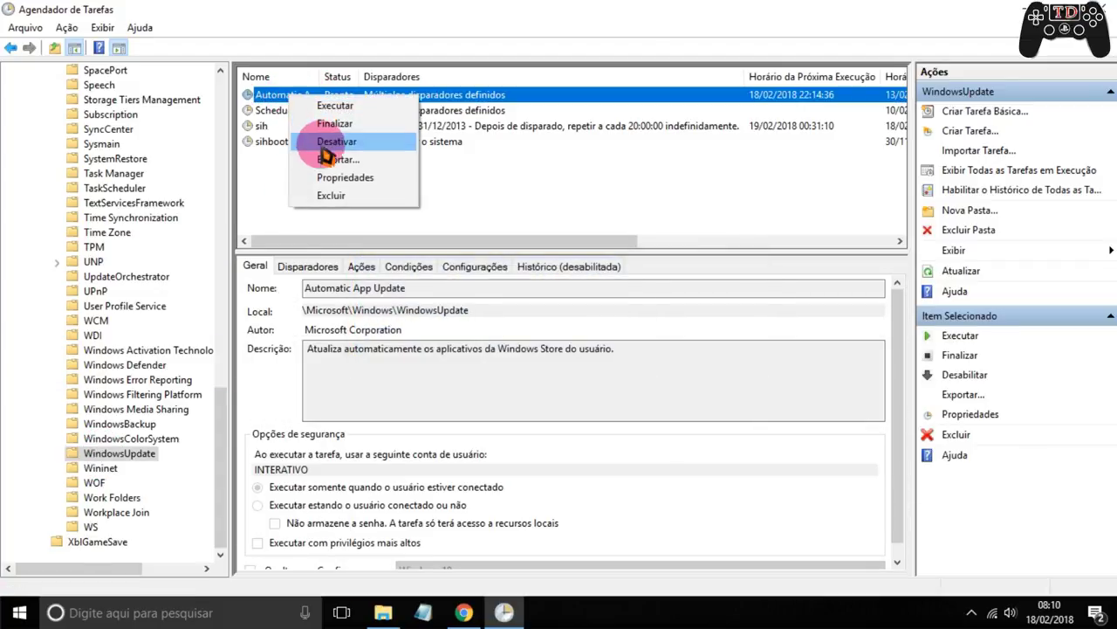
left_click(326, 145)
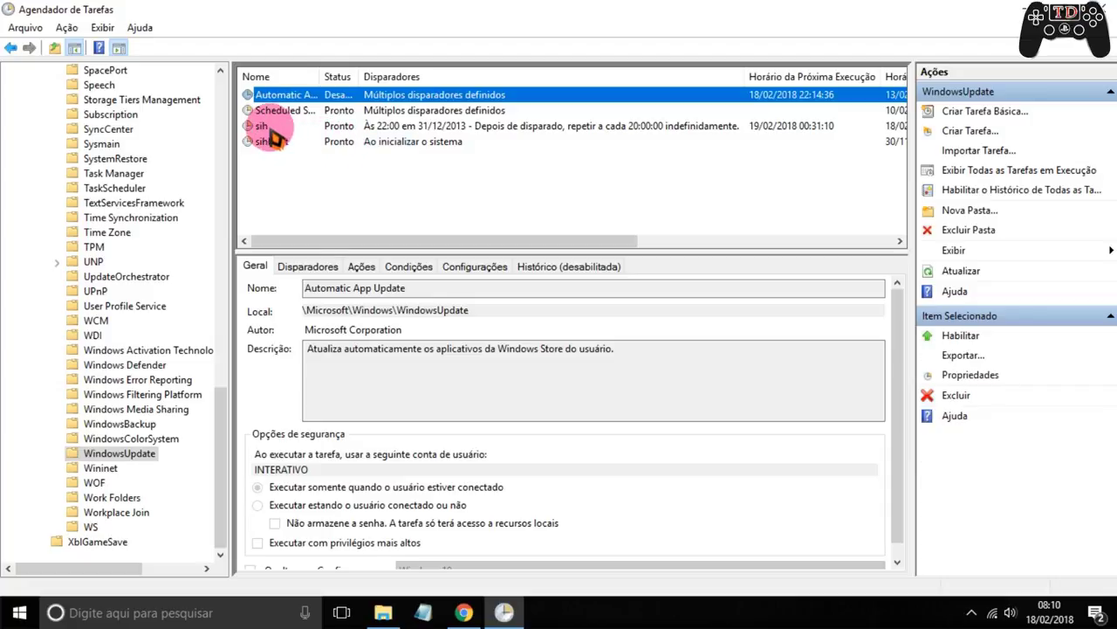
right_click(261, 126)
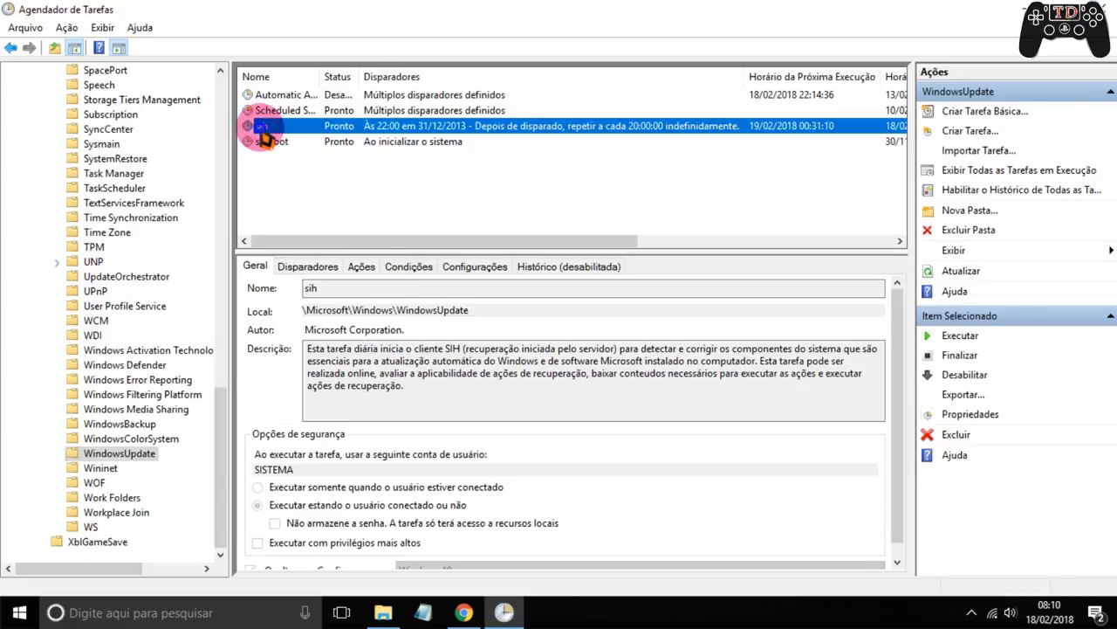
left_click(297, 175)
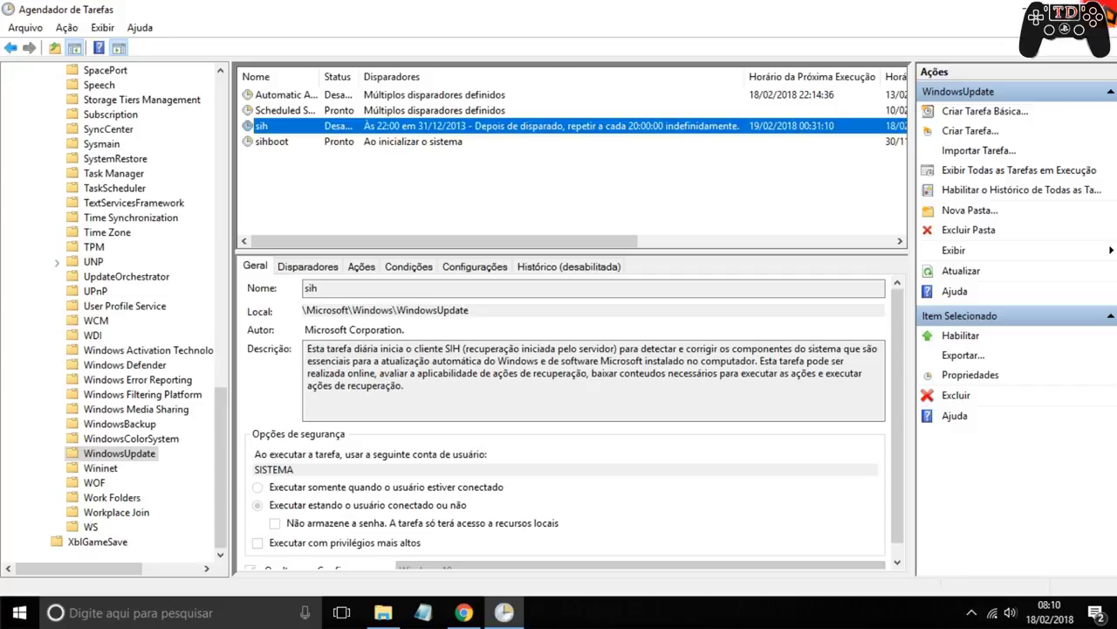
left_click(1102, 7)
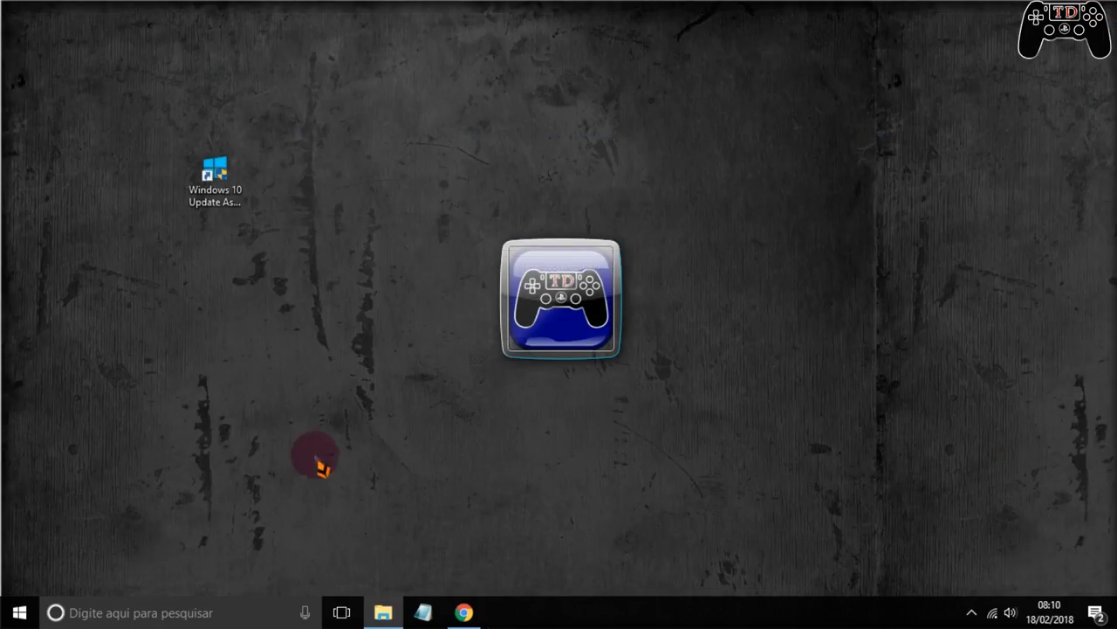
Step: Search Windows for "pro" and open Programas e Recursos
left_click(187, 613)
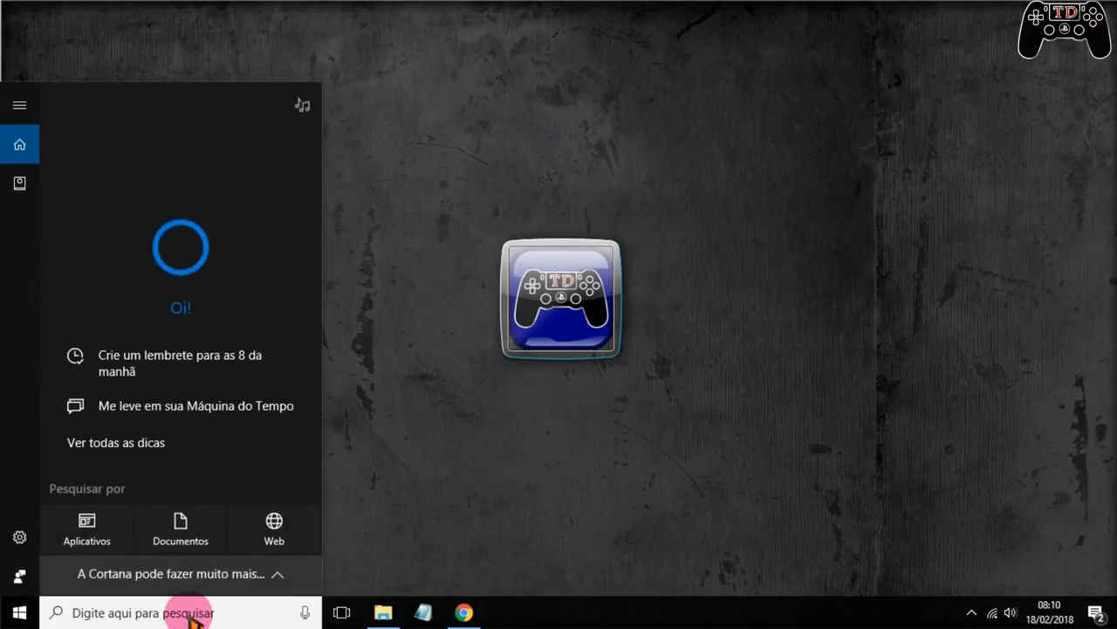
type("pro")
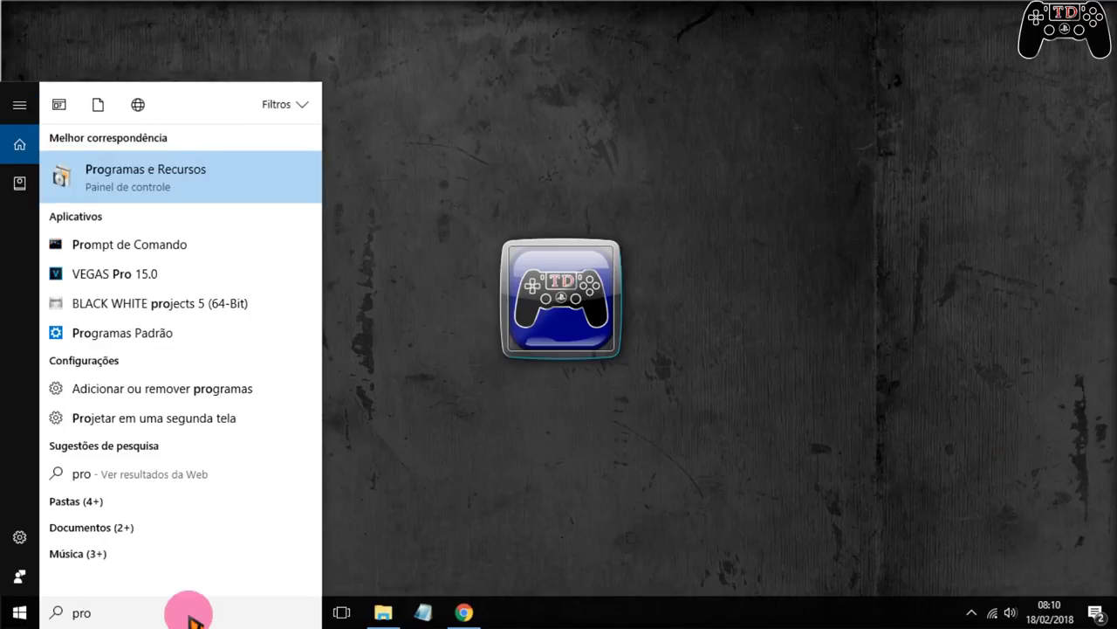
left_click(157, 188)
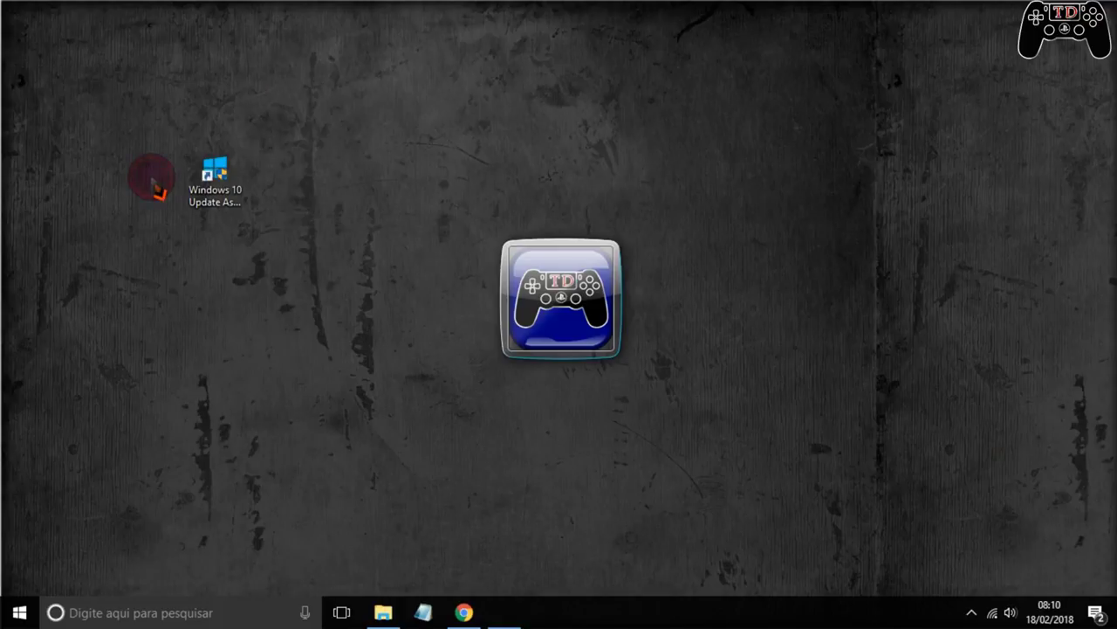
Step: Uninstall Windows 10 Update Assistant from the installed programs and close Programas e Recursos
scroll(402, 292, "down", 4)
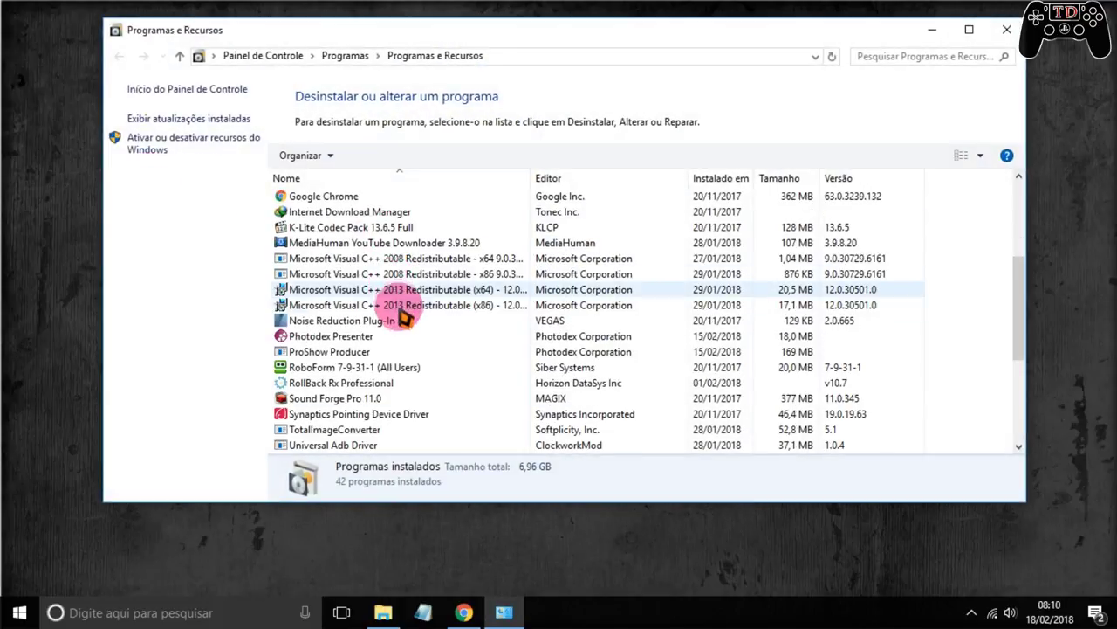
scroll(402, 302, "down", 4)
scroll(416, 323, "up", 1)
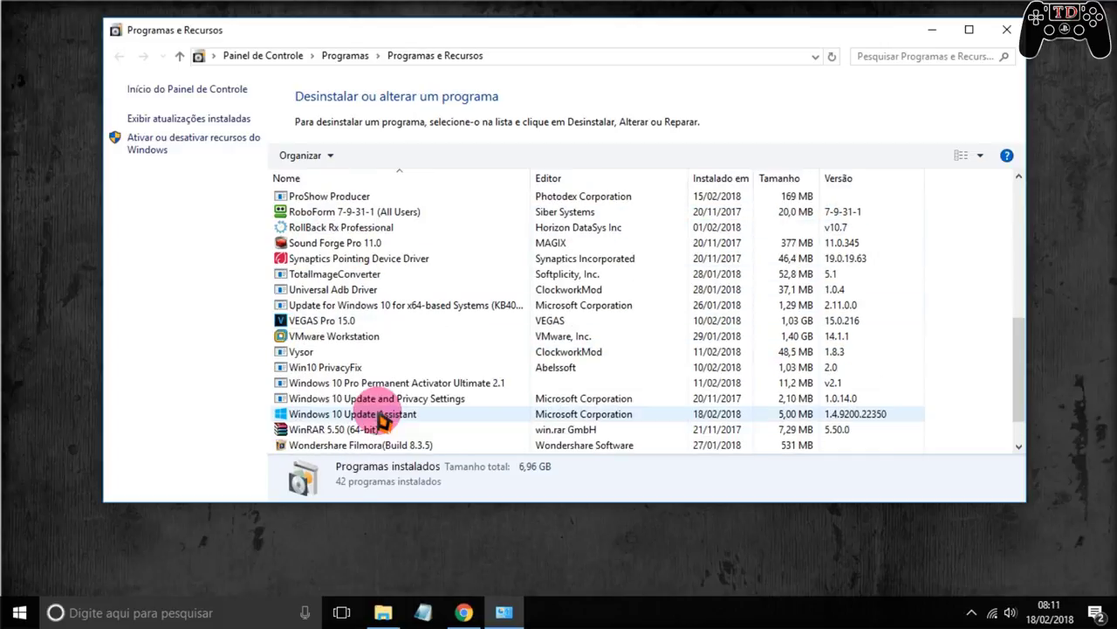
left_click(320, 418)
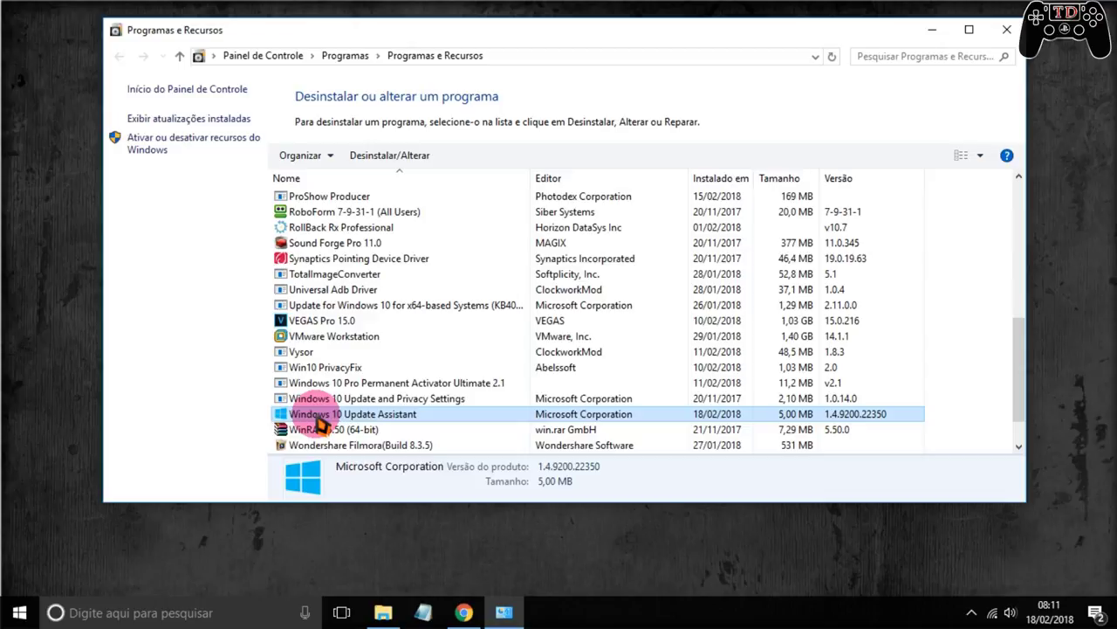
right_click(320, 421)
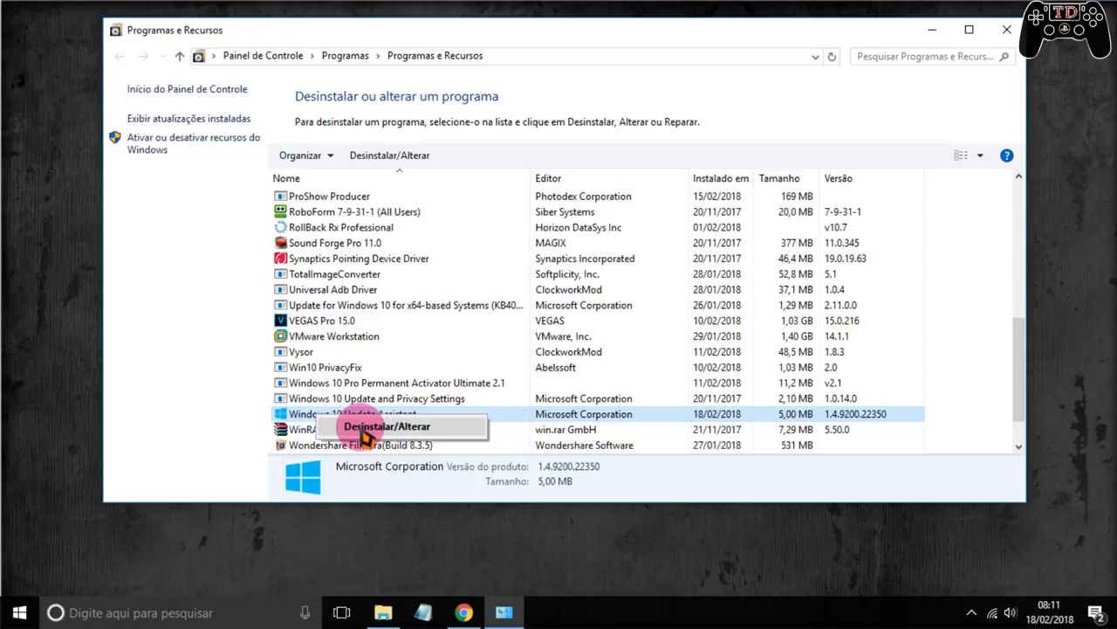
left_click(362, 429)
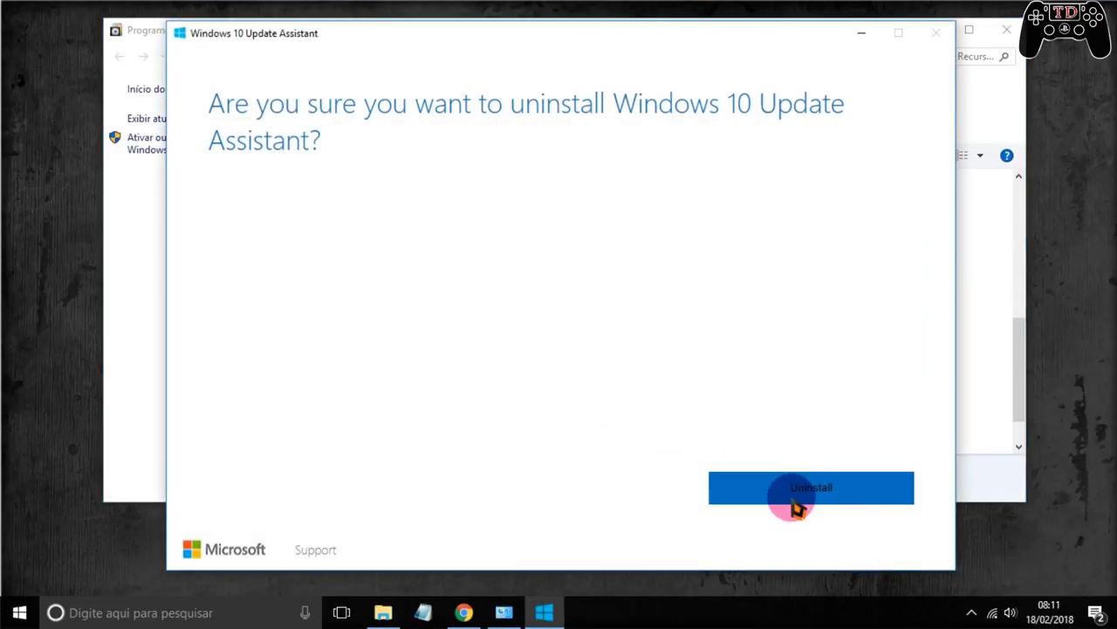
left_click(794, 492)
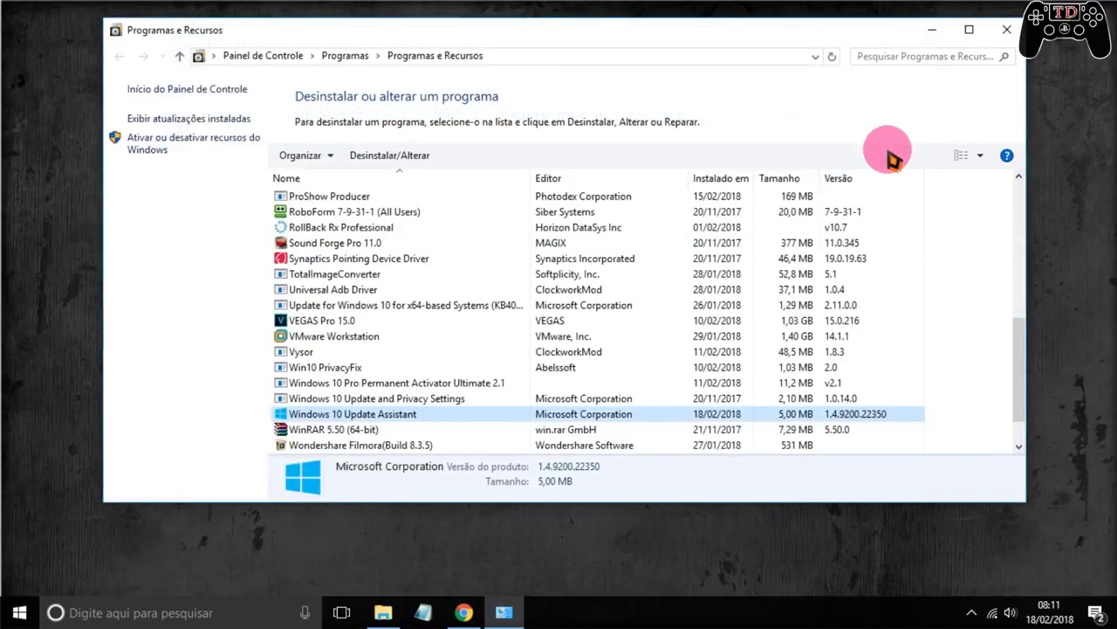
left_click(975, 602)
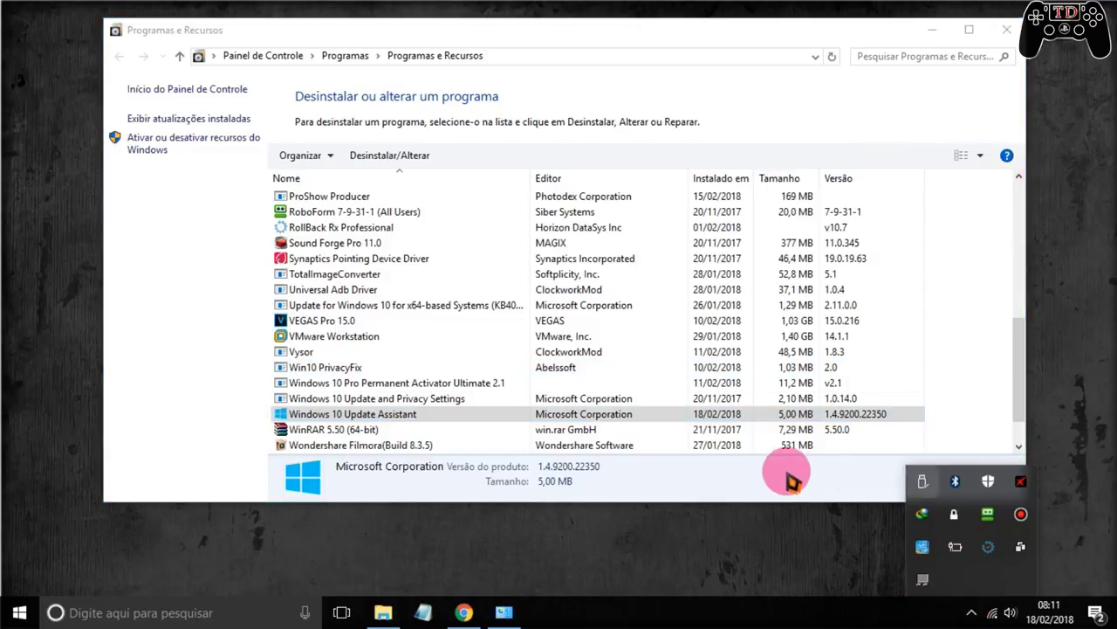
left_click(1009, 33)
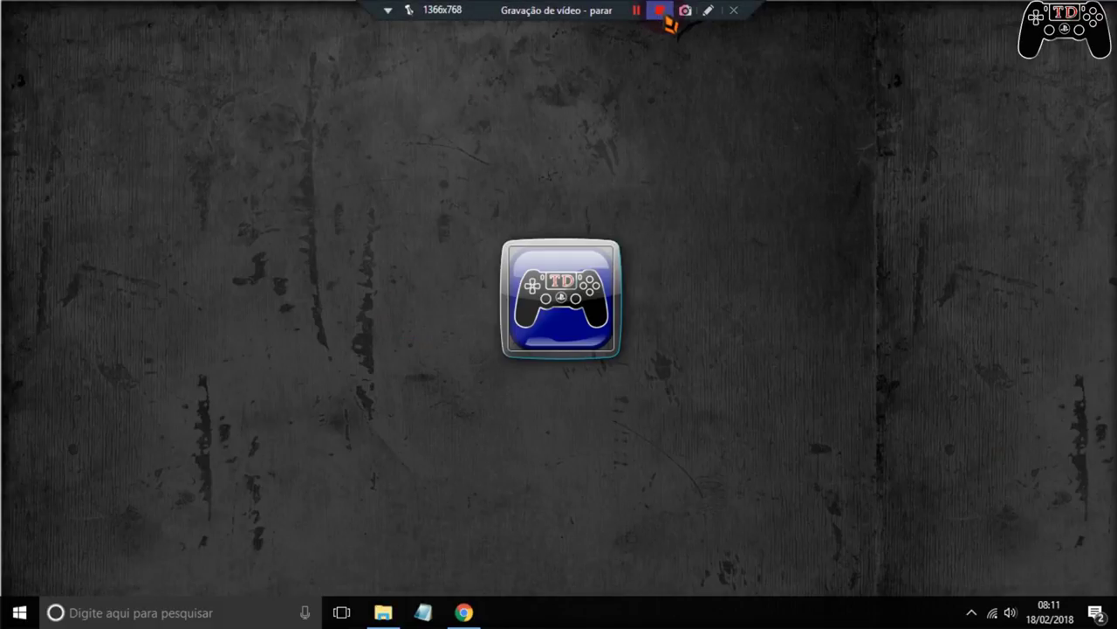
left_click(666, 18)
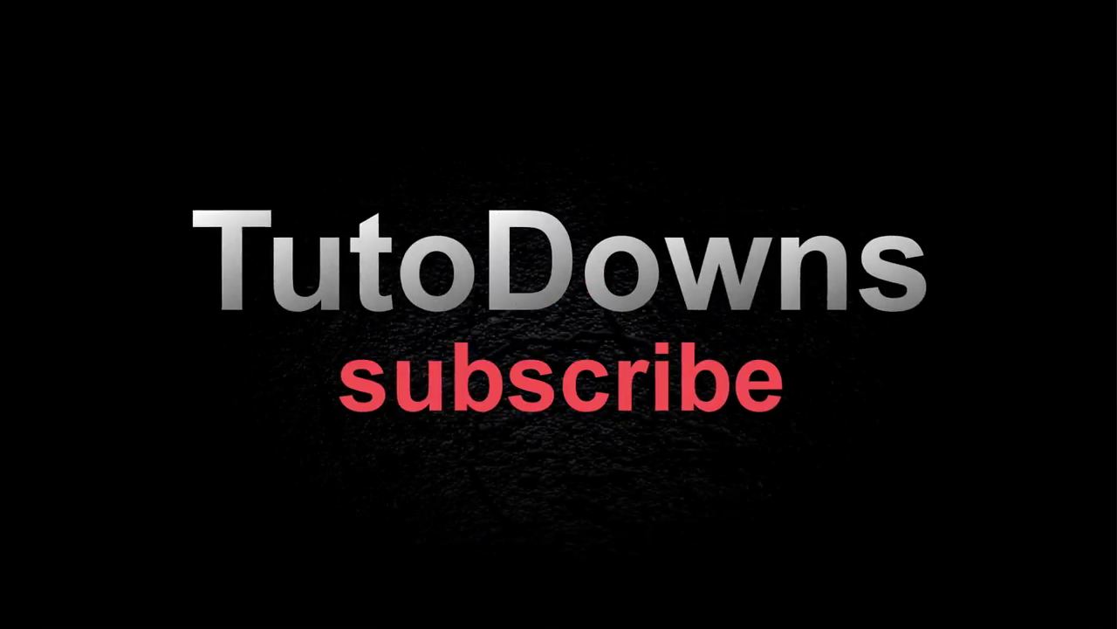